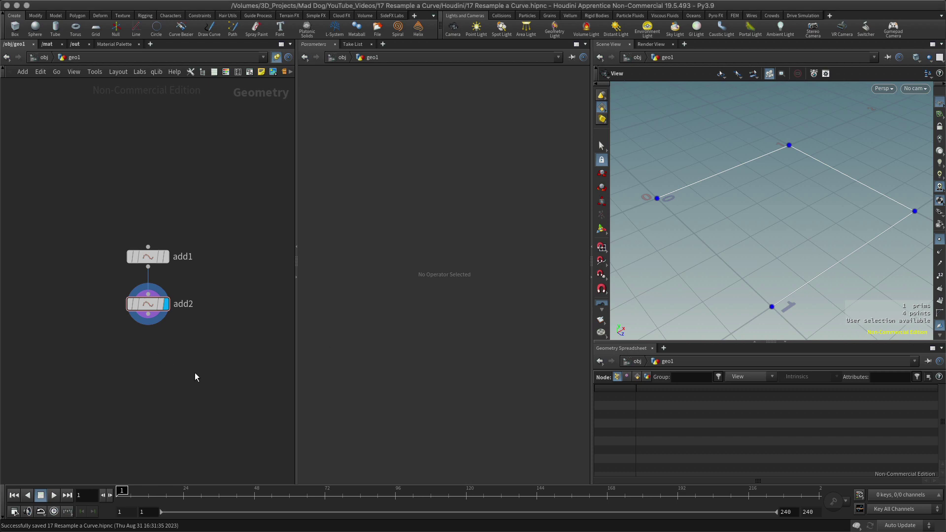
- Add a Resample node (searched as 'res') below add2, display it, and nudge it into place
key(Tab)
text(res)
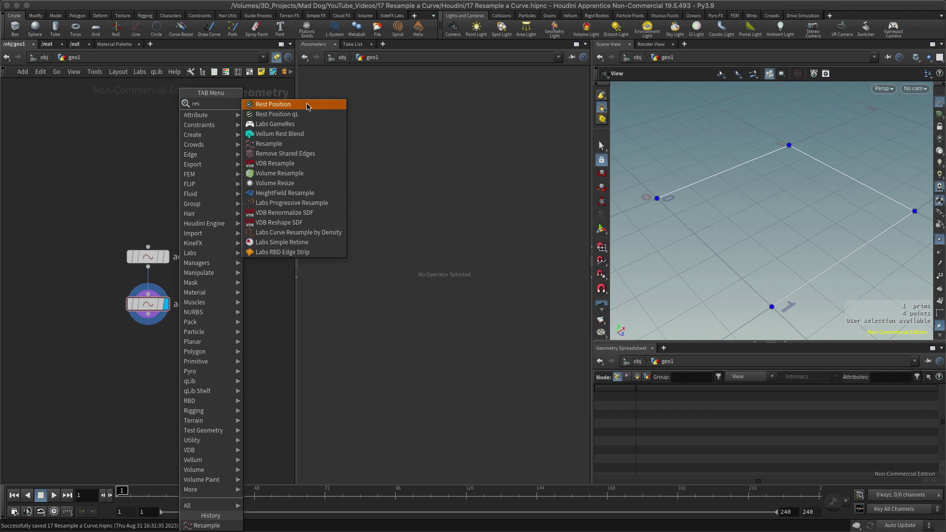
click(309, 144)
click(151, 370)
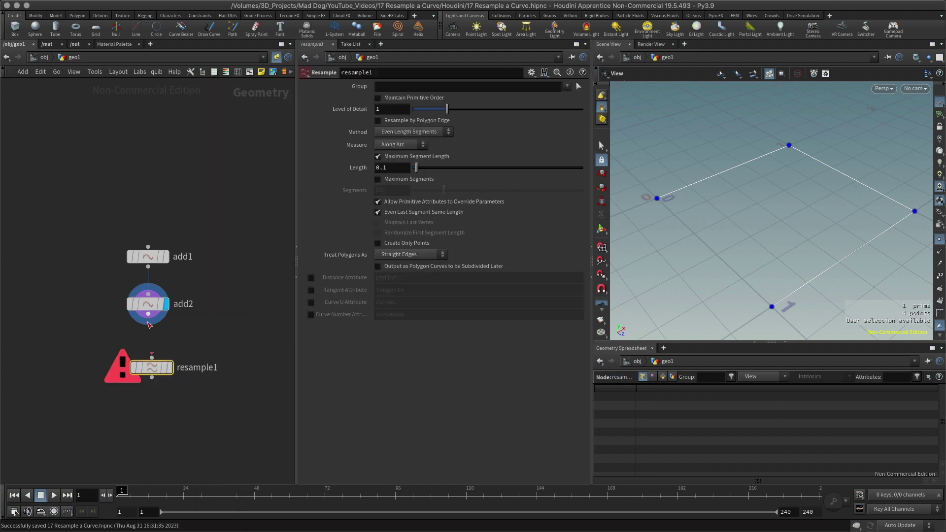
click(169, 367)
drag(158, 364, 156, 357)
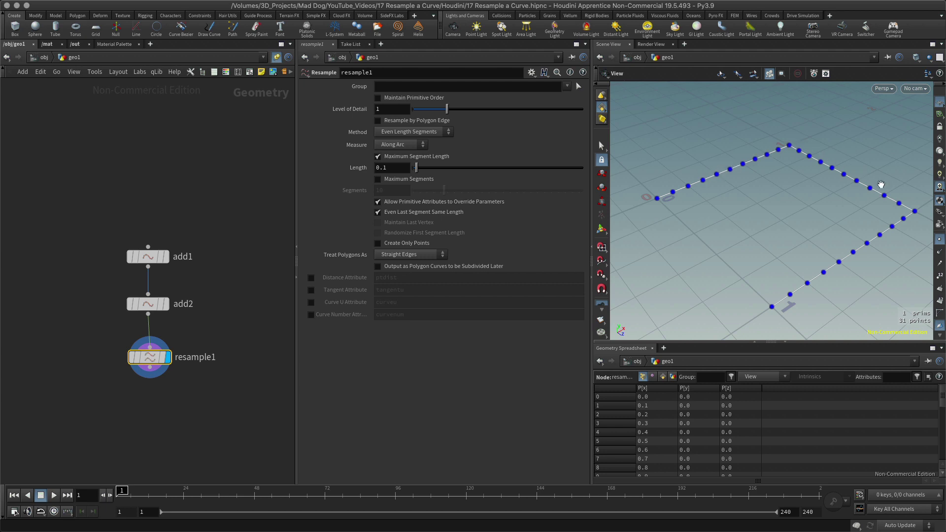
click(393, 167)
text(0.5)
key(Return)
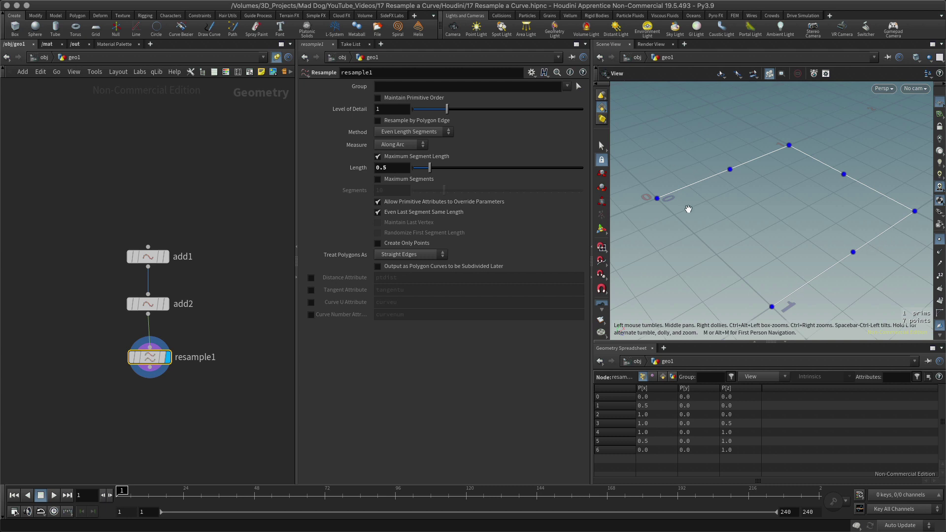
double_click(393, 169)
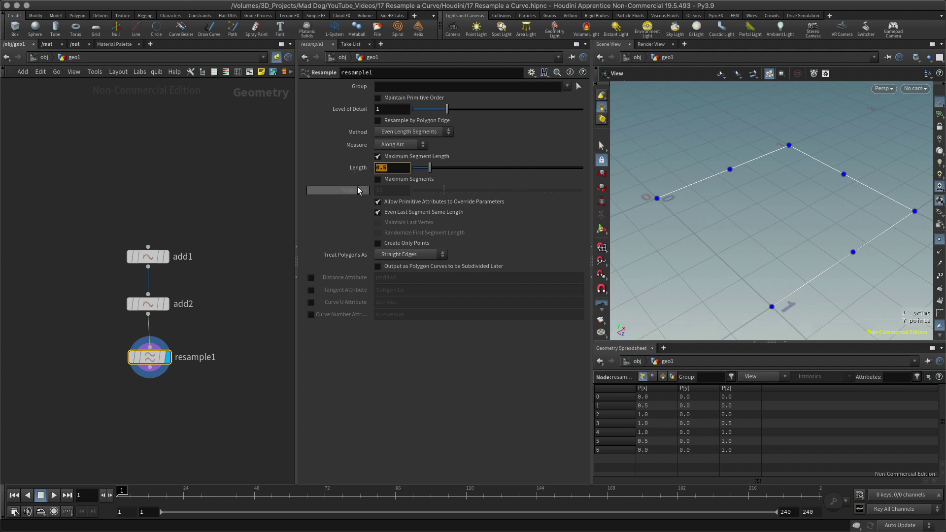
text(0.2)
key(Return)
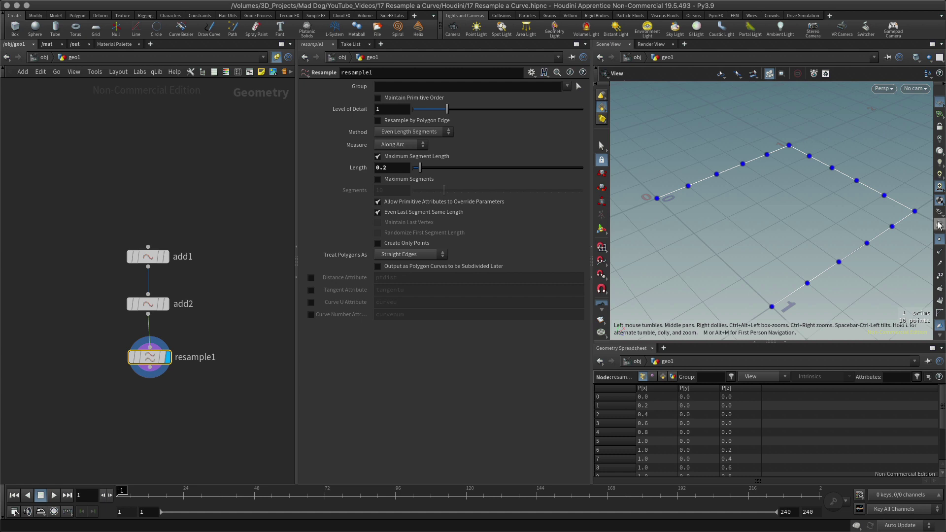
double_click(397, 166)
text(0.1)
key(Return)
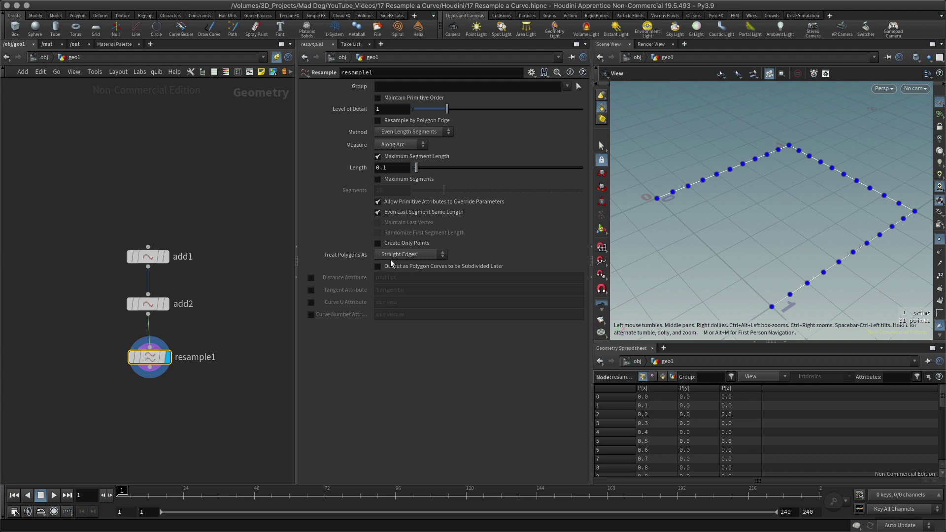
drag(154, 346, 153, 344)
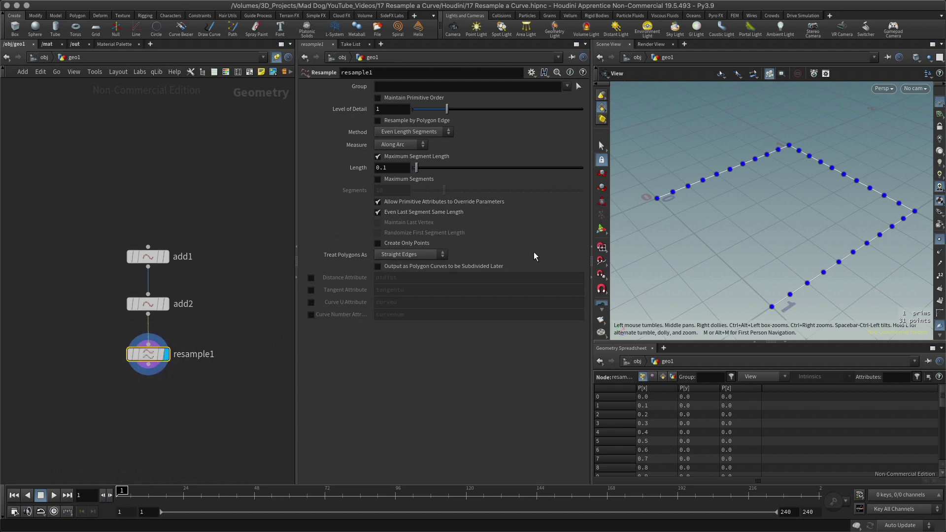
drag(734, 201, 724, 219)
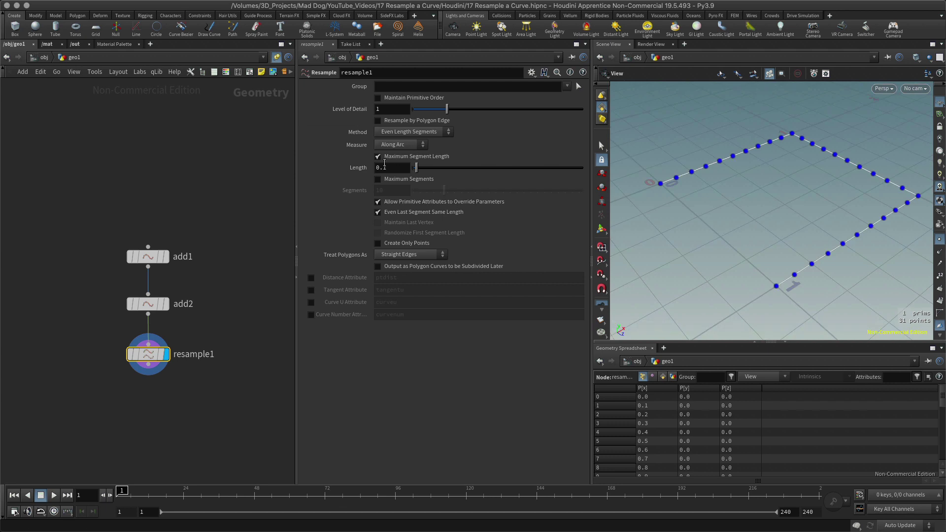
- Switch resample1 from Maximum Segment Length to Maximum Segments, set to 10
click(378, 157)
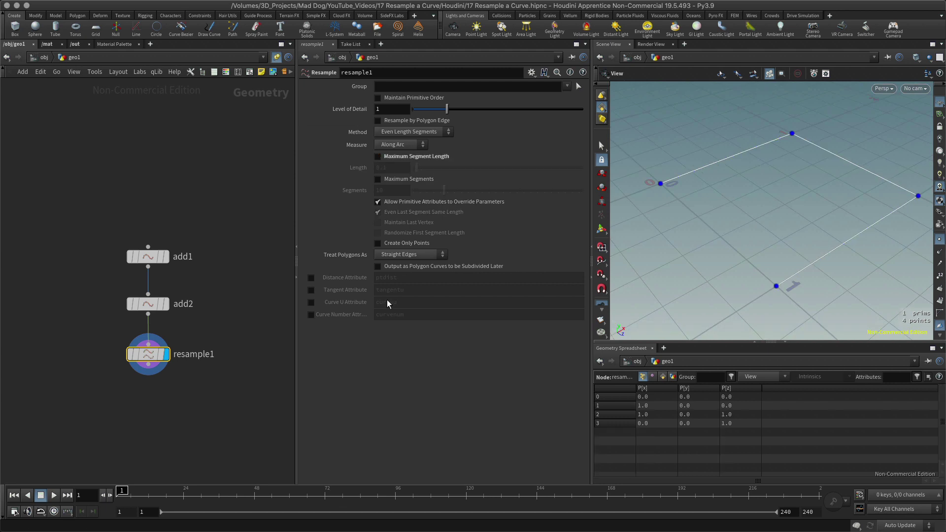
click(378, 179)
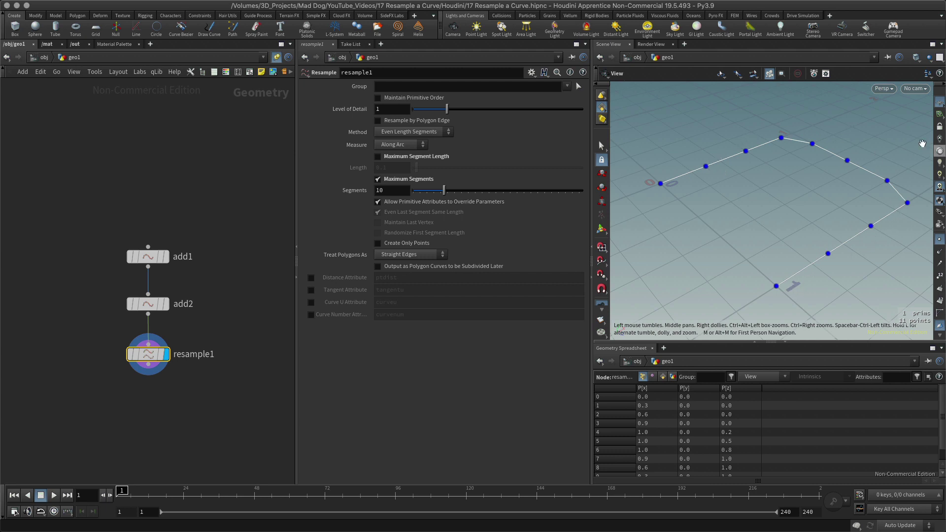
click(378, 157)
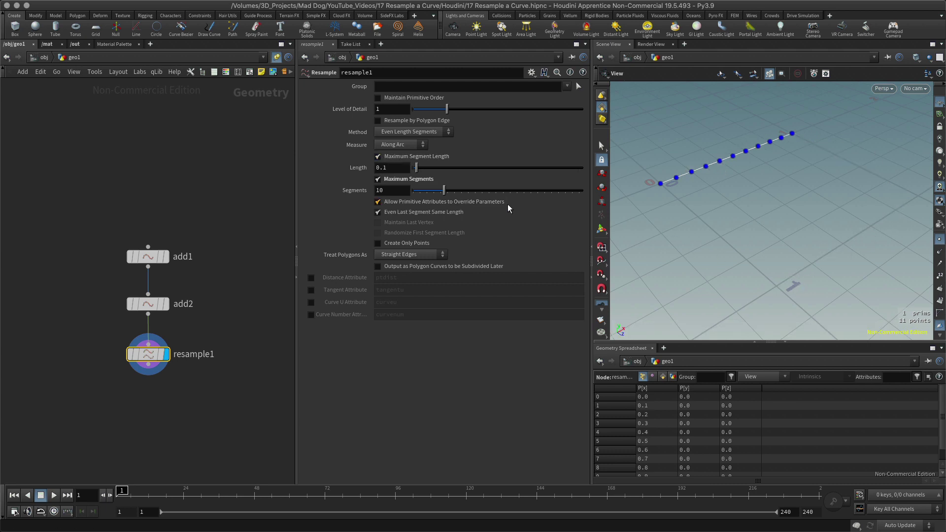
click(386, 180)
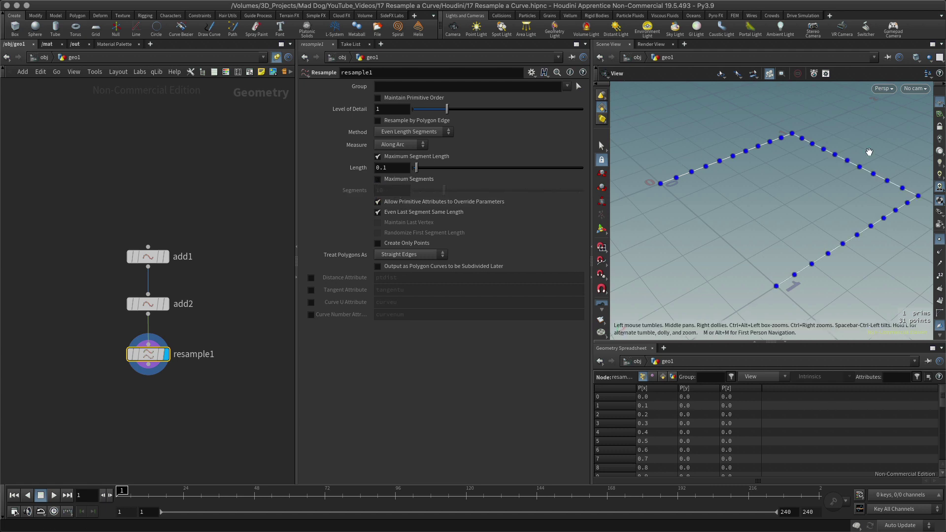
click(378, 157)
click(377, 179)
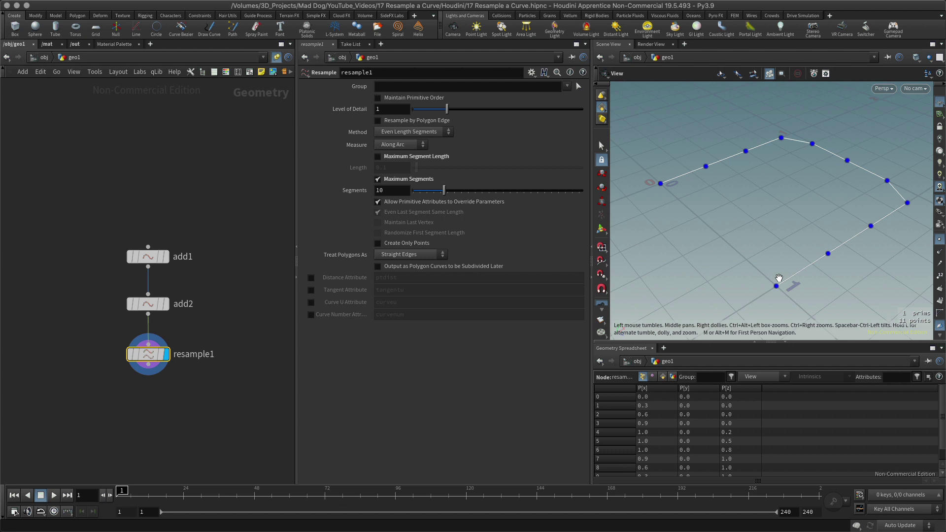
- Drag the Segments value through 3, 9 and 15, settling on 8
mouse_move(445, 191)
mouse_down()
mouse_move(421, 193)
mouse_move(516, 187)
mouse_move(437, 189)
mouse_up()
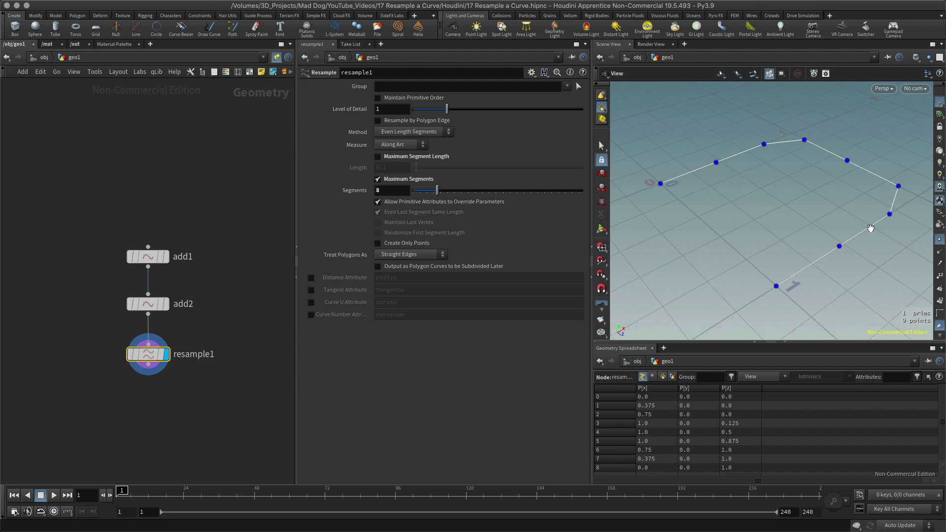
drag(437, 191, 462, 192)
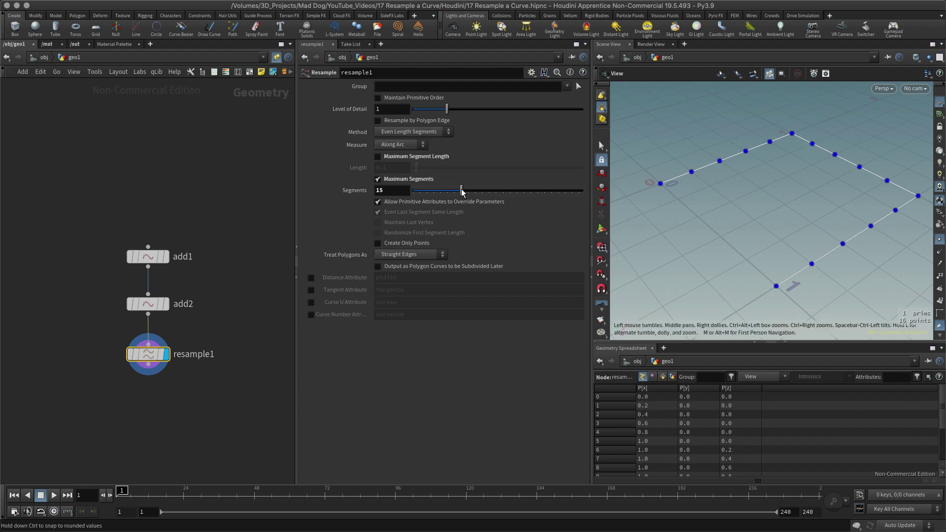
drag(464, 192, 438, 192)
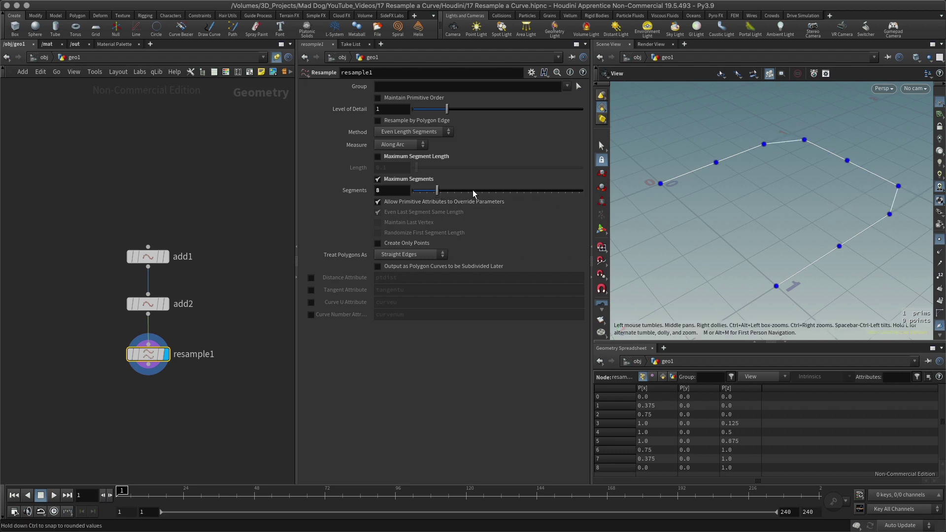
- Enable Resample by Polygon Edge for 8 segments per side, then activate the Select tool
click(378, 121)
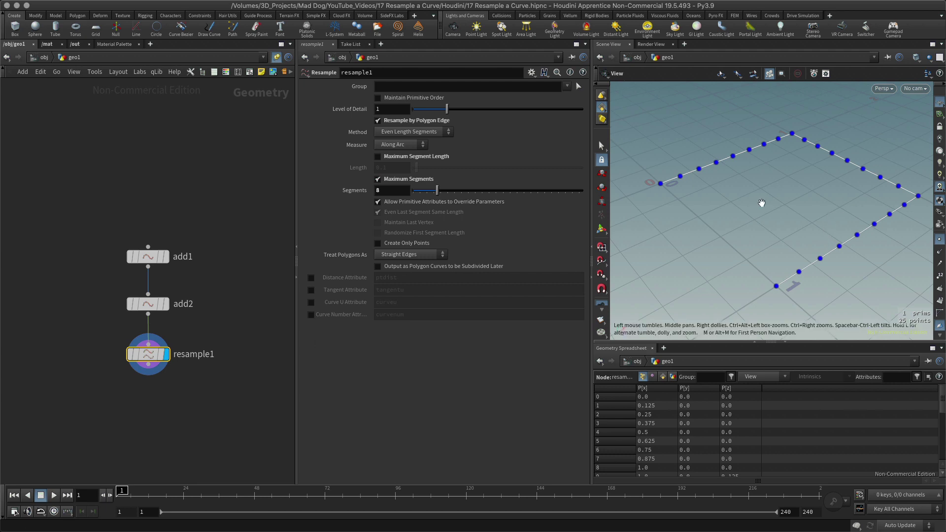
drag(770, 209, 764, 212)
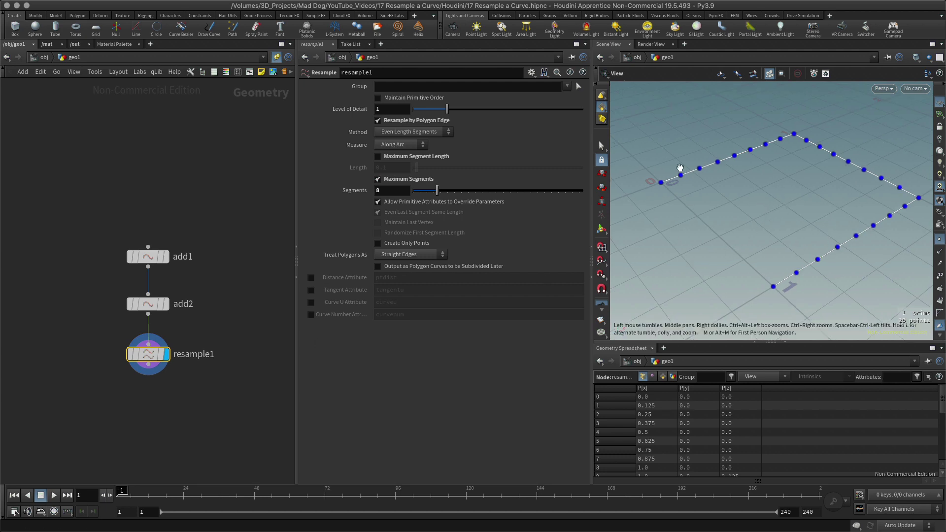
click(601, 146)
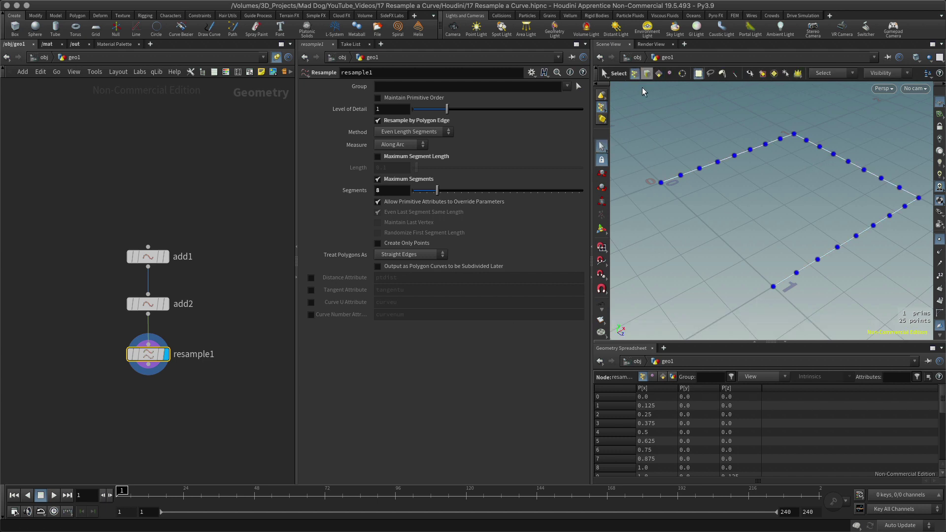
- Box-select points along the upper-left, right and lower-right edges of the curve
drag(692, 124, 810, 202)
drag(827, 147, 888, 184)
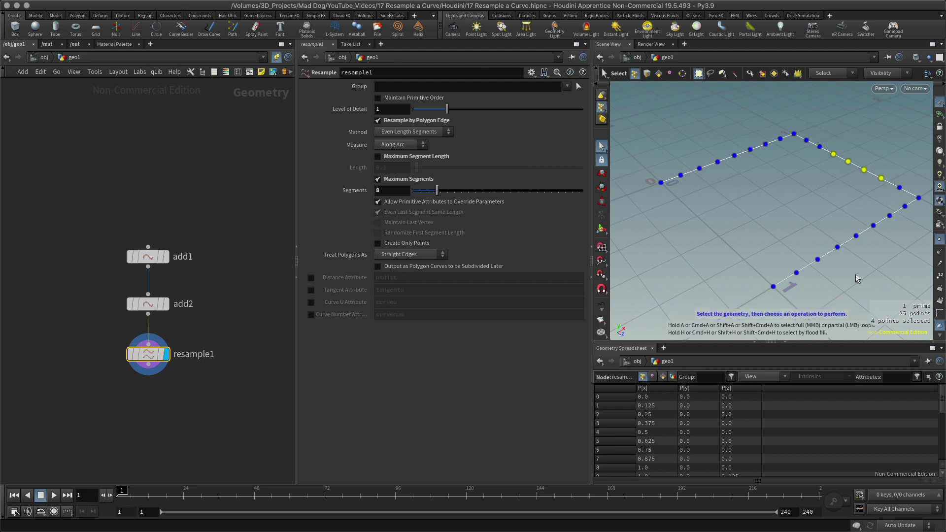
drag(857, 279, 811, 232)
- Select edges on the upper-left, lower-right and upper-right sides, then select all 25 points
click(646, 74)
drag(706, 128, 796, 205)
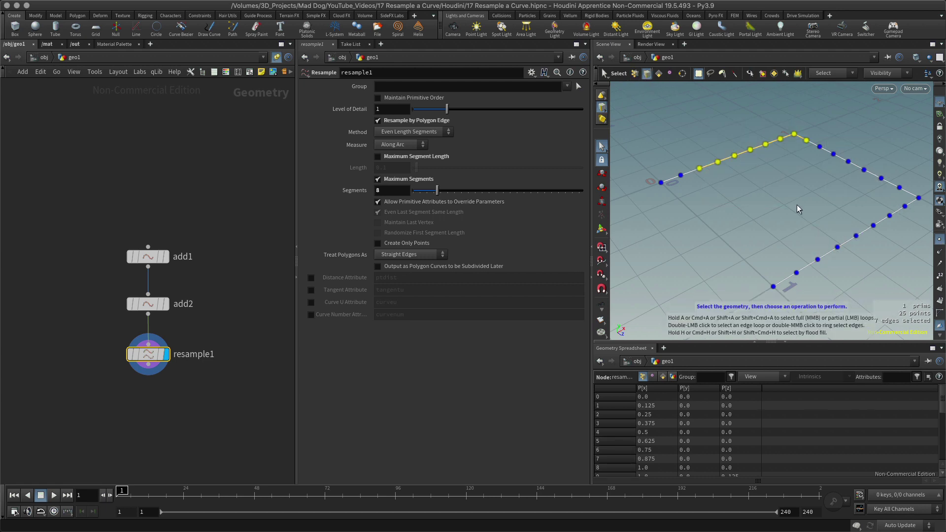
drag(809, 269, 880, 218)
mouse_move(712, 128)
mouse_down()
mouse_move(788, 163)
mouse_move(869, 173)
mouse_up()
click(670, 179)
click(828, 252)
click(658, 73)
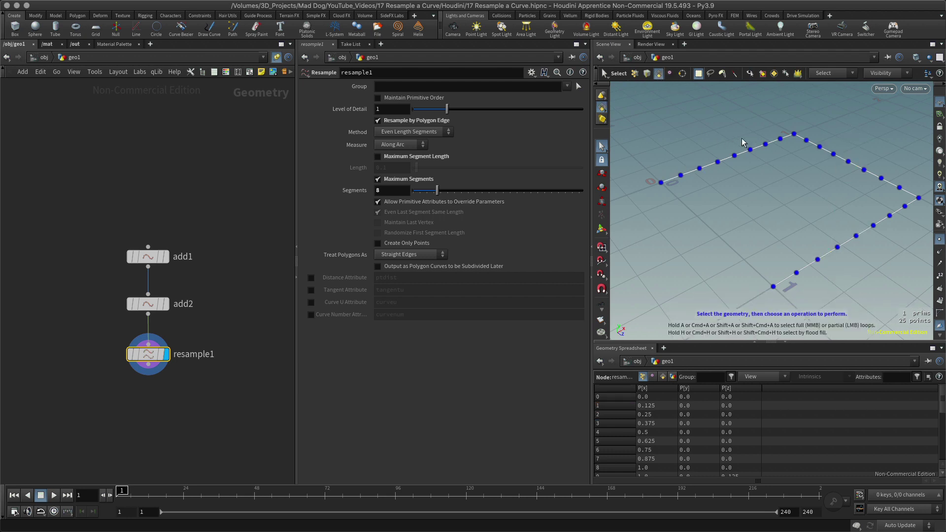
click(602, 388)
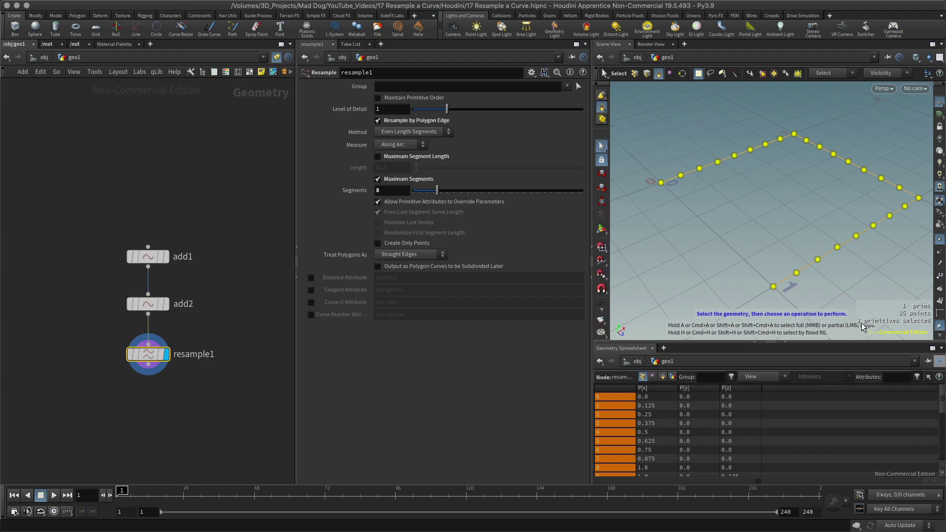
- Deselect all points on the 25-point resampled curve by clicking empty viewport space
click(786, 186)
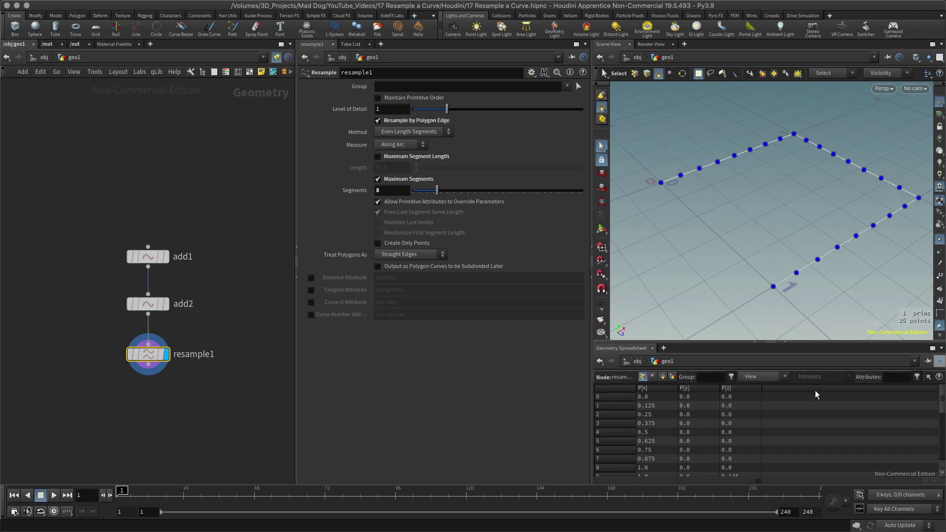